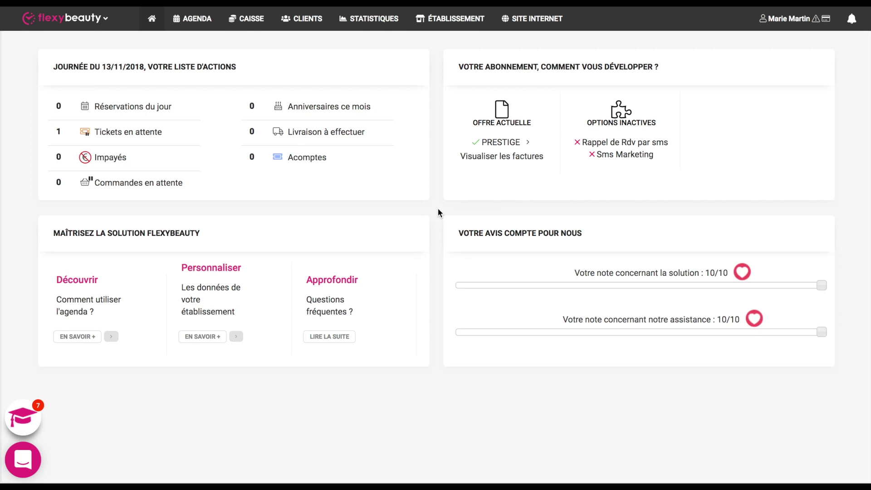
Create a new service titled "Couleur coupe brushing" in the Colorations / Mèches category of the establishment's services
{"action": "left_click", "coordinate": [454, 27]}
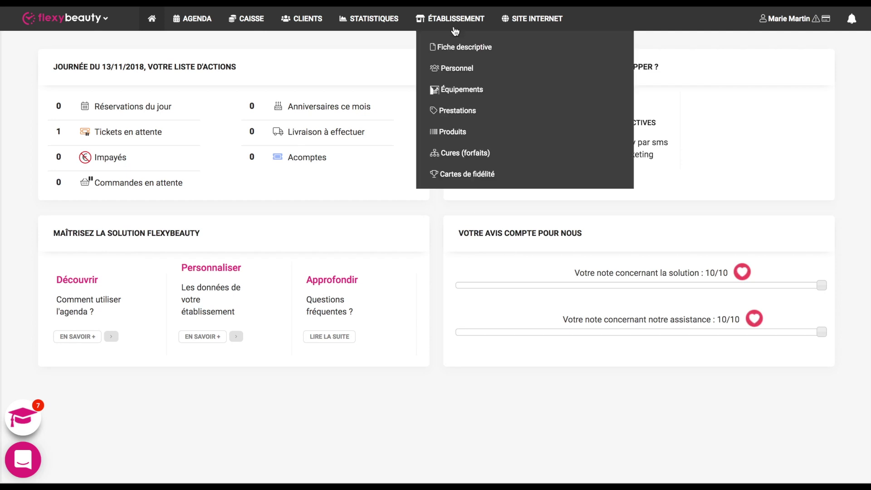
{"action": "left_click", "coordinate": [458, 112]}
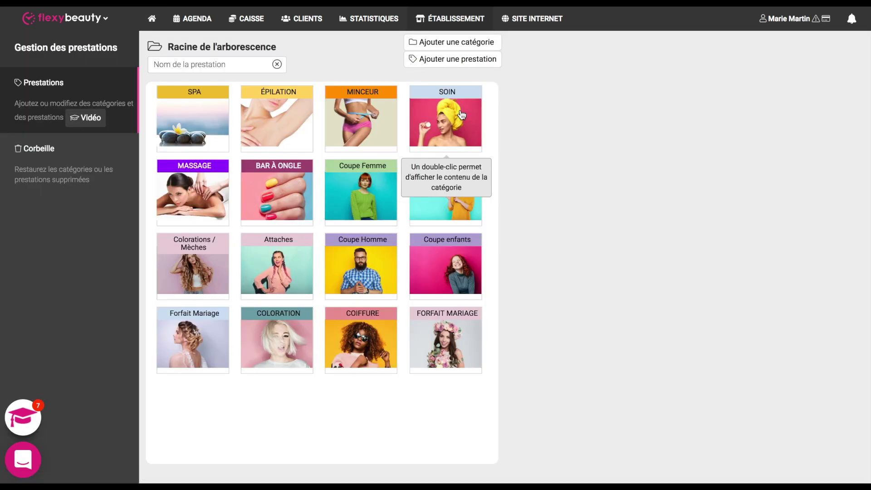
{"action": "double_click", "coordinate": [209, 256]}
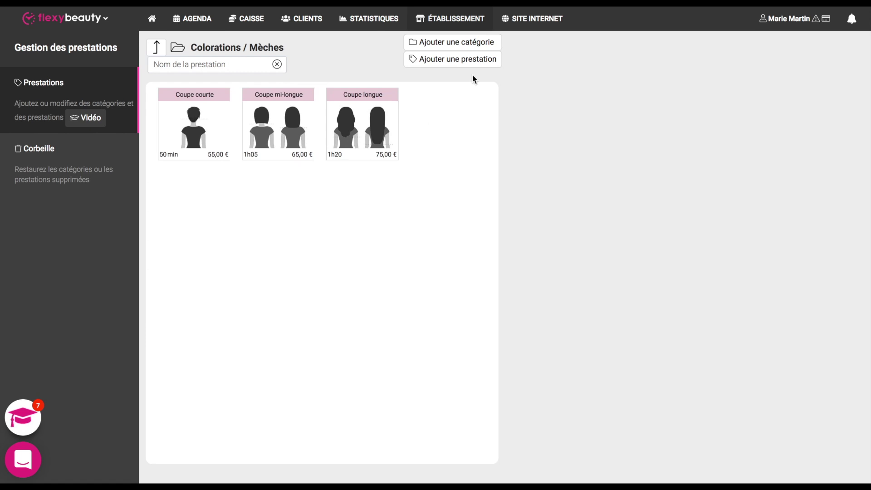
{"action": "left_click", "coordinate": [464, 61]}
{"action": "left_click", "coordinate": [544, 123]}
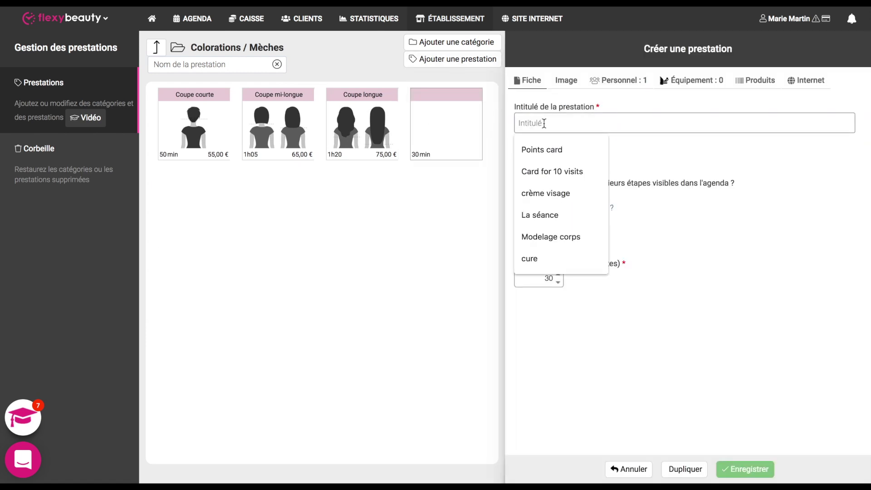
{"action": "type", "text": "Couleur coupe brushing"}
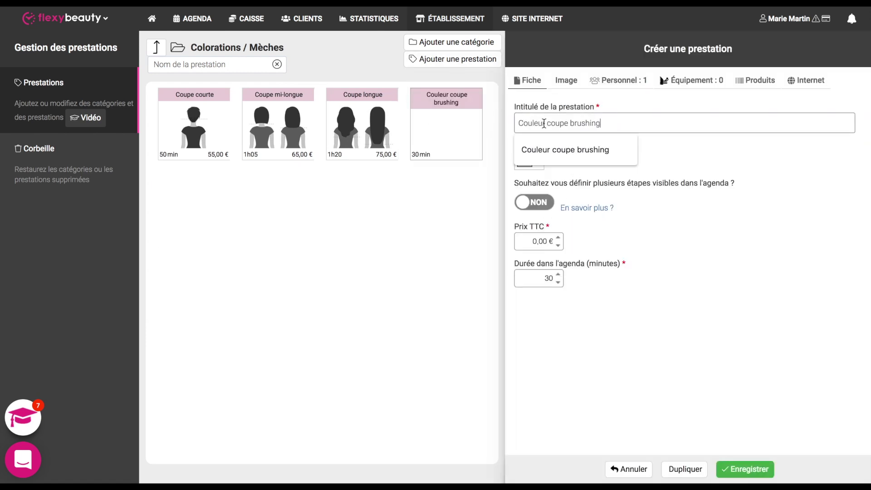
{"action": "left_click", "coordinate": [666, 153]}
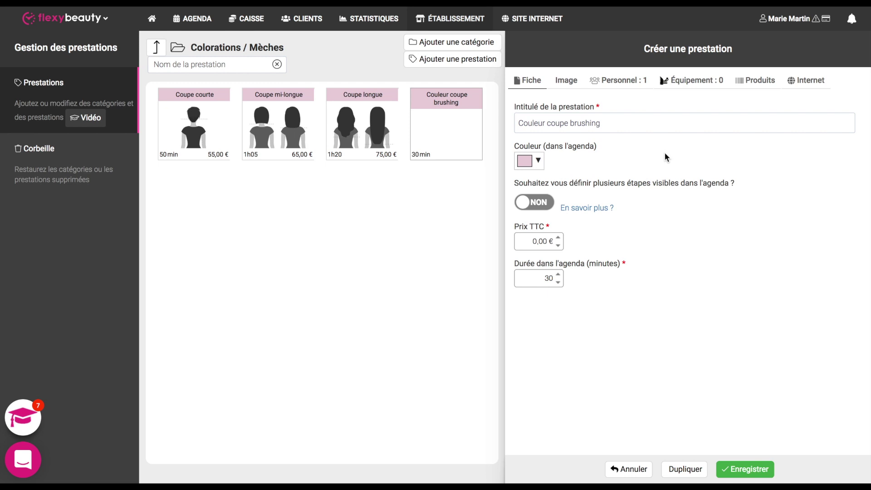
Enable multiple agenda steps for the service and name the first two "Application couleur" and "Temps de pose"
{"action": "left_click", "coordinate": [550, 203]}
{"action": "scroll", "coordinate": [555, 209], "scroll_direction": "down", "scroll_amount": 1}
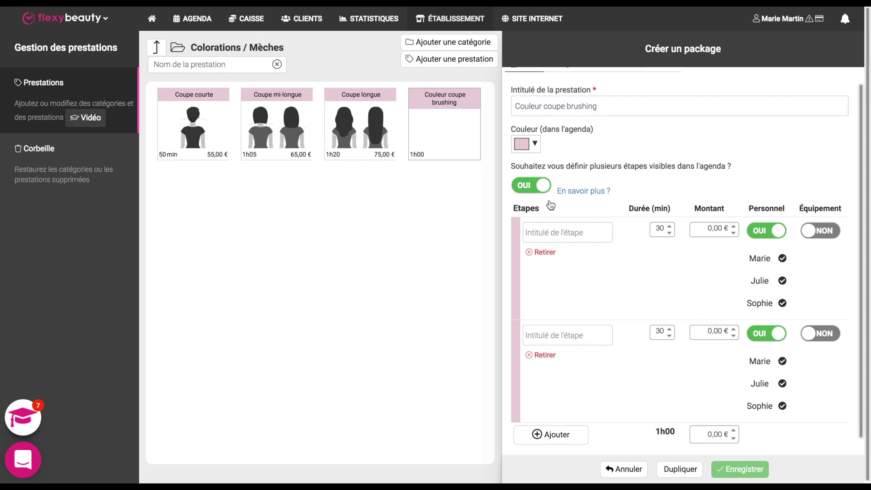
{"action": "left_click", "coordinate": [563, 221]}
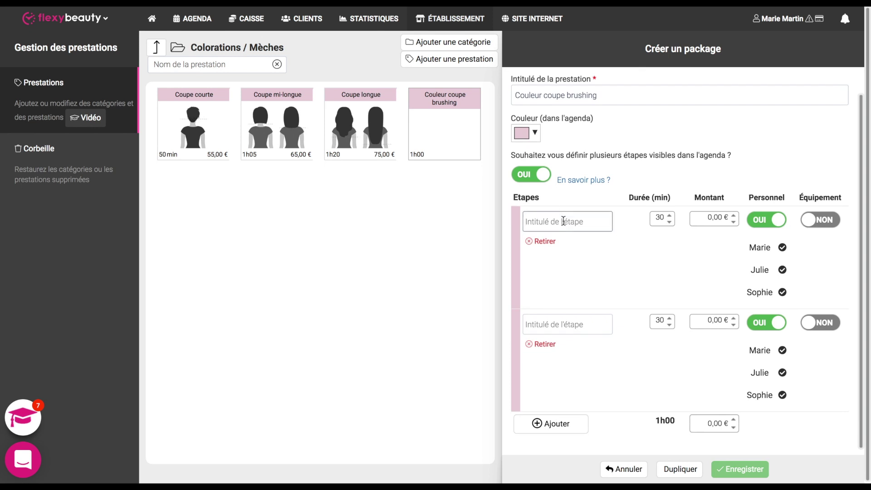
{"action": "type", "text": "Application couleur"}
{"action": "left_click", "coordinate": [559, 324]}
{"action": "type", "text": "Temp"}
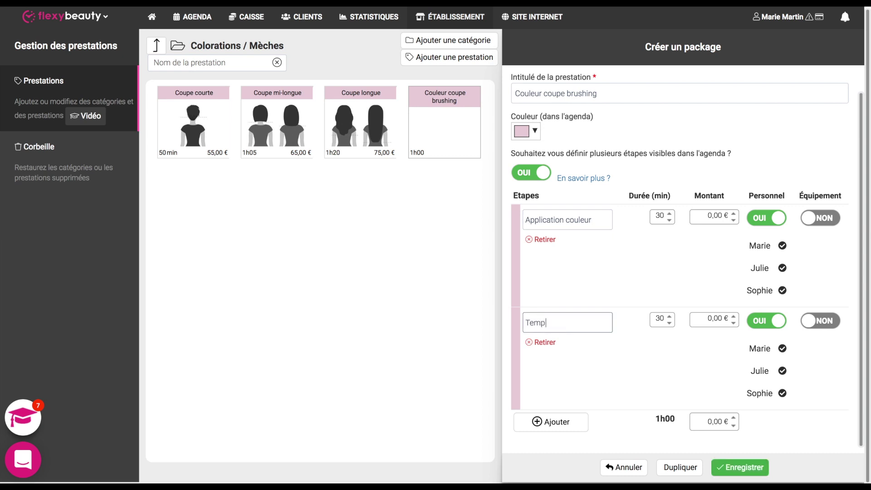
{"action": "type", "text": "s de pose"}
Add a third step named "Coupe brushing" to the service package
{"action": "left_click", "coordinate": [556, 421]}
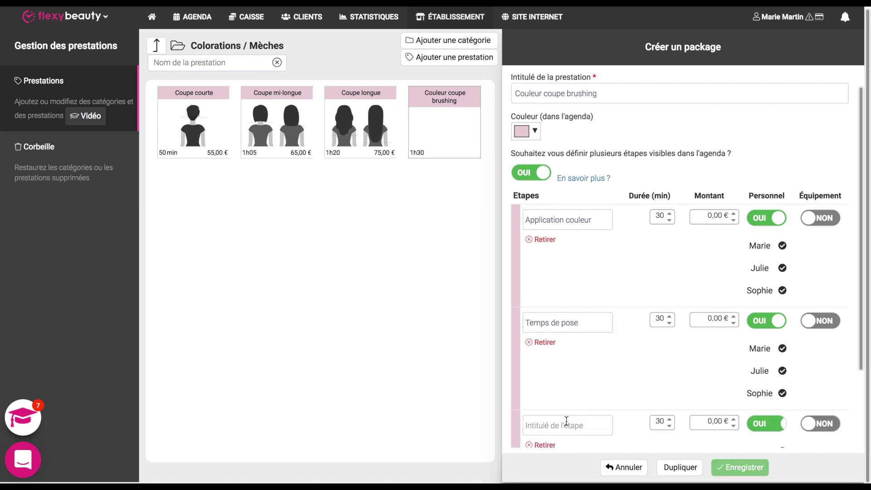
{"action": "scroll", "coordinate": [568, 365], "scroll_direction": "down", "scroll_amount": 1}
{"action": "scroll", "coordinate": [567, 364], "scroll_direction": "down", "scroll_amount": 3}
{"action": "left_click", "coordinate": [552, 327]}
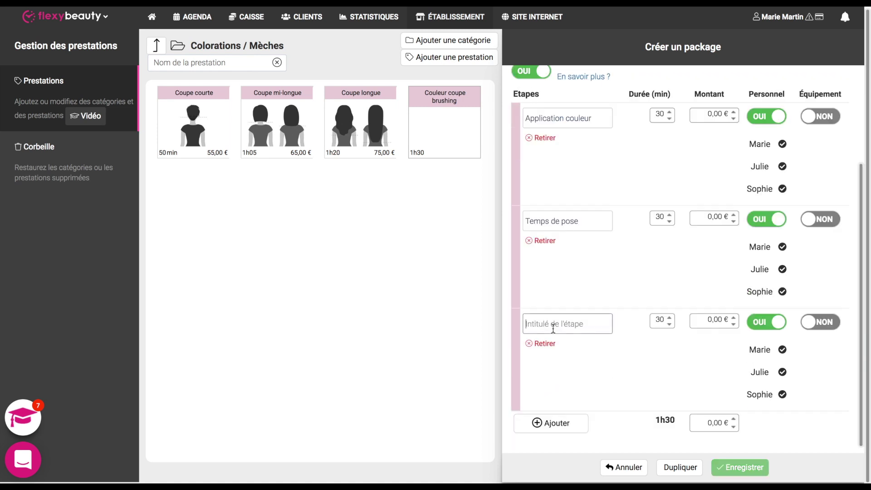
{"action": "type", "text": "Coupe br"}
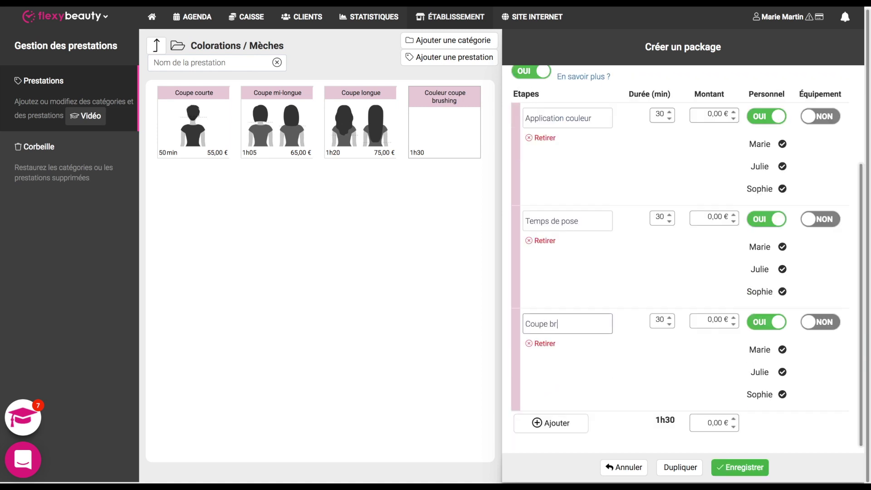
{"action": "type", "text": "ushing"}
Set the Application couleur and Coupe brushing durations to 25 minutes each and the package's total price to 60,00 €
{"action": "scroll", "coordinate": [645, 281], "scroll_direction": "up", "scroll_amount": 2}
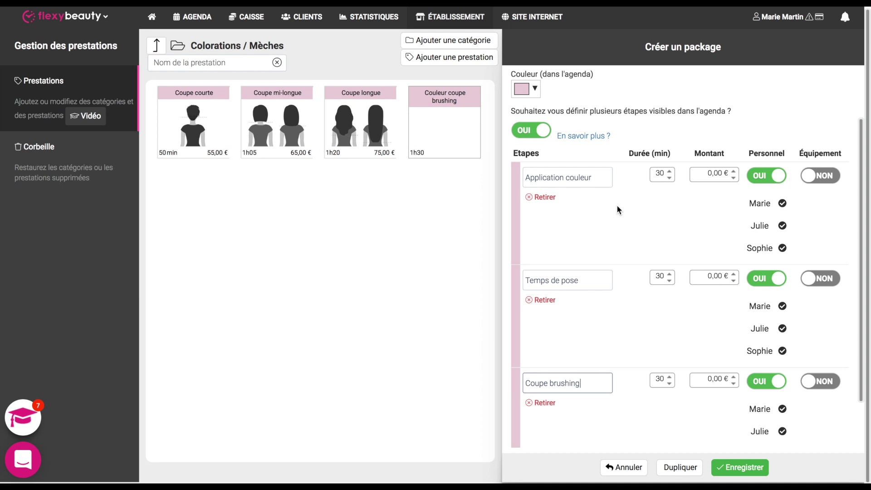
{"action": "left_click", "coordinate": [669, 178]}
{"action": "scroll", "coordinate": [672, 191], "scroll_direction": "down", "scroll_amount": 2}
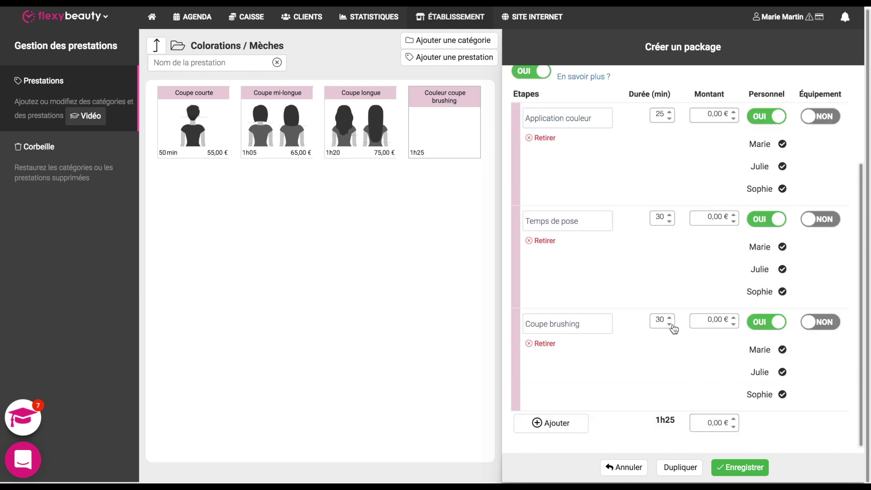
{"action": "left_click", "coordinate": [670, 325]}
{"action": "left_click", "coordinate": [707, 423]}
{"action": "type", "text": "6"}
Exclude the first staff member from Application couleur, turn off staff for Temps de pose, and save the package
{"action": "left_click", "coordinate": [782, 143]}
{"action": "left_click", "coordinate": [754, 223]}
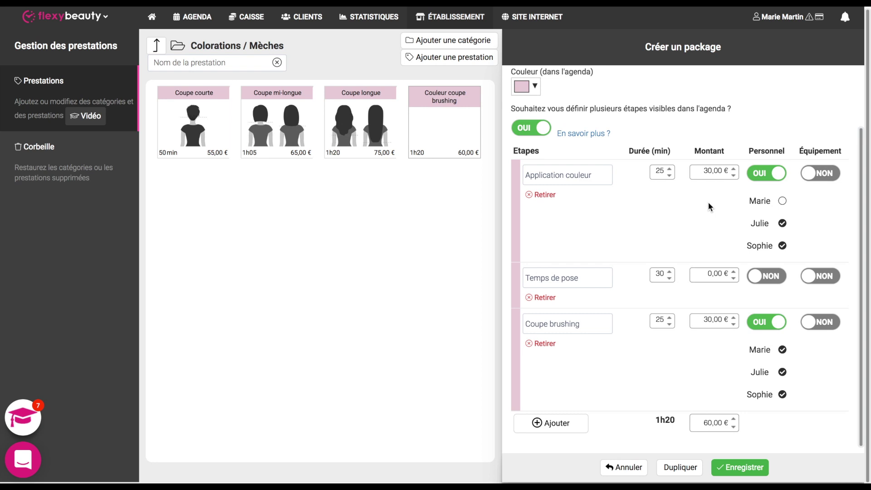
{"action": "left_click", "coordinate": [741, 469]}
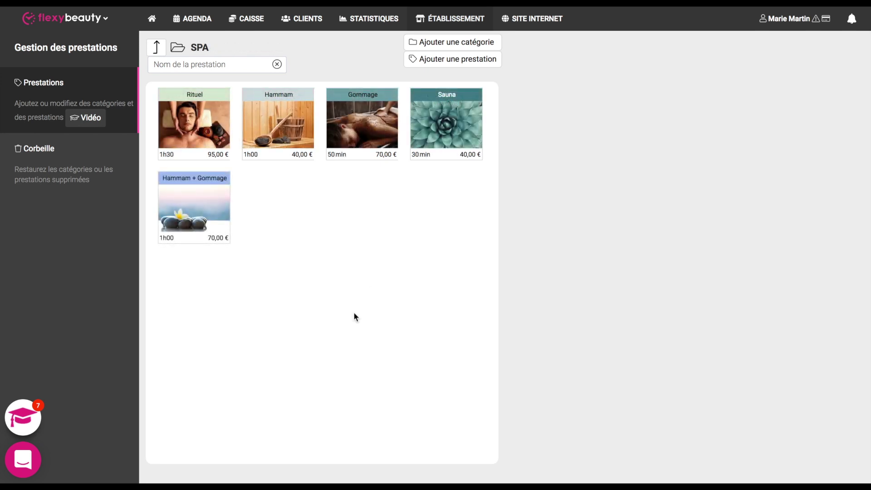
Review the staff and equipment assigned to each step of the SPA service Hammam + Gommage, and save it
{"action": "left_click", "coordinate": [201, 202]}
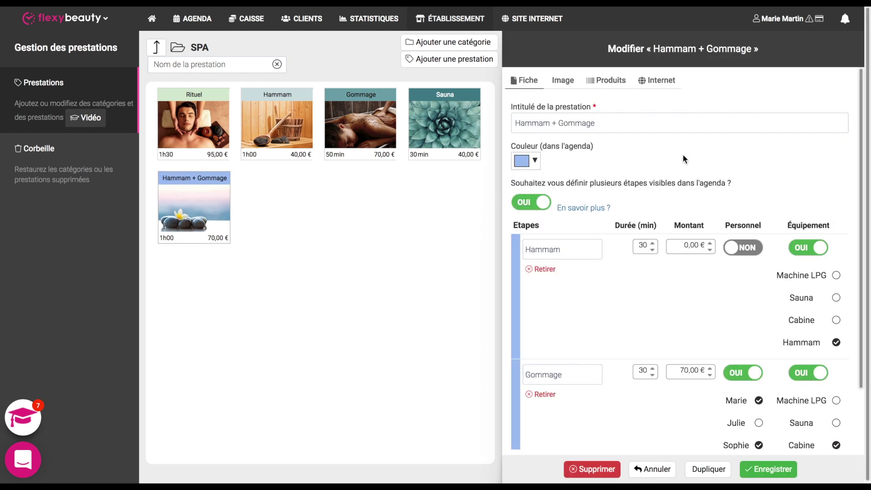
{"action": "scroll", "coordinate": [682, 155], "scroll_direction": "down", "scroll_amount": 2}
{"action": "scroll", "coordinate": [682, 154], "scroll_direction": "down", "scroll_amount": 1}
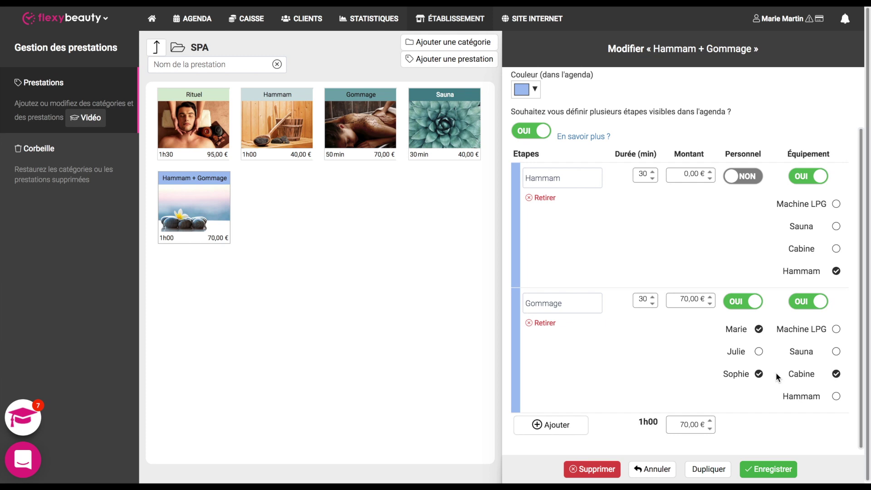
{"action": "left_click", "coordinate": [773, 471]}
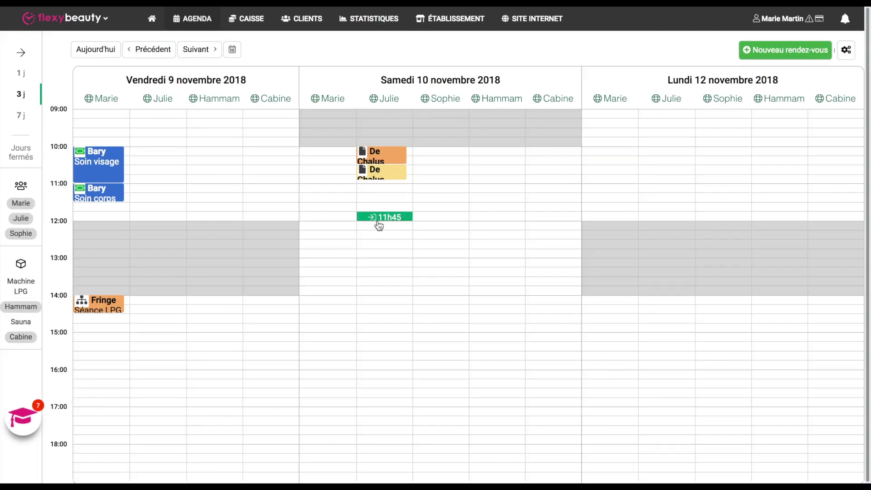
Book Couleur coupe brushing for a walk-in client (Client de passage) on Saturday 10 November 2018 at 12:00 with the second staff member
{"action": "left_click", "coordinate": [380, 226]}
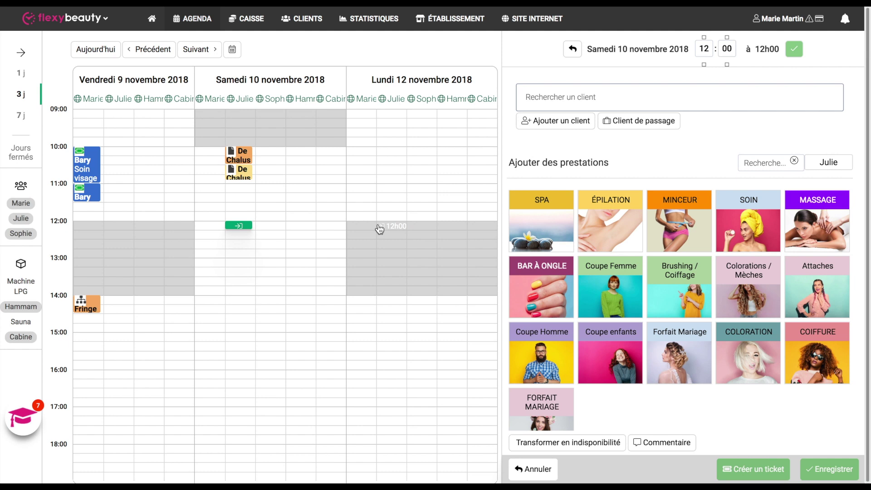
{"action": "left_click", "coordinate": [610, 121]}
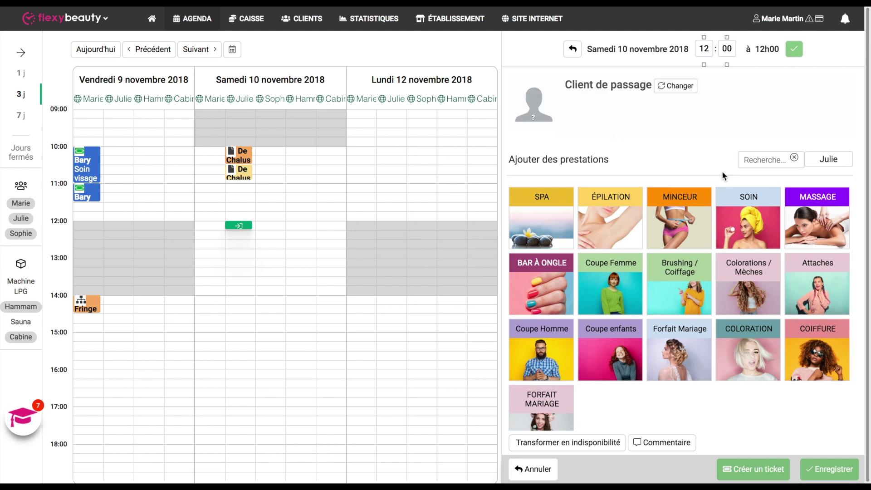
{"action": "left_click", "coordinate": [754, 289]}
{"action": "left_click", "coordinate": [745, 220]}
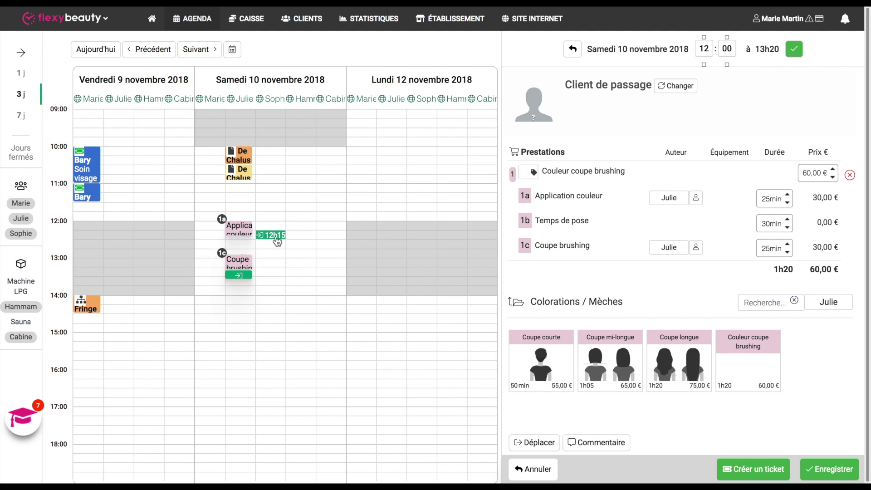
{"action": "left_click", "coordinate": [830, 470]}
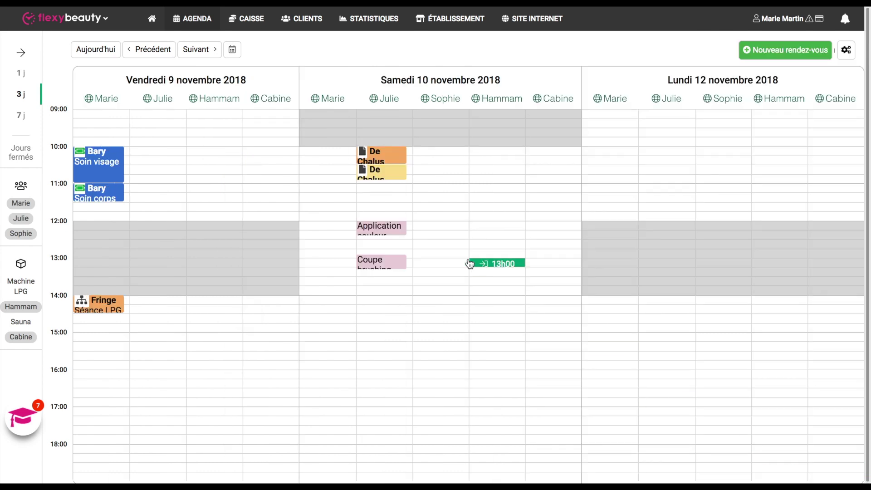
Book a Coupe frange for a walk-in client at 12:30 on Saturday 10 November, with the same staff member during the Temps de pose
{"action": "left_click", "coordinate": [389, 244]}
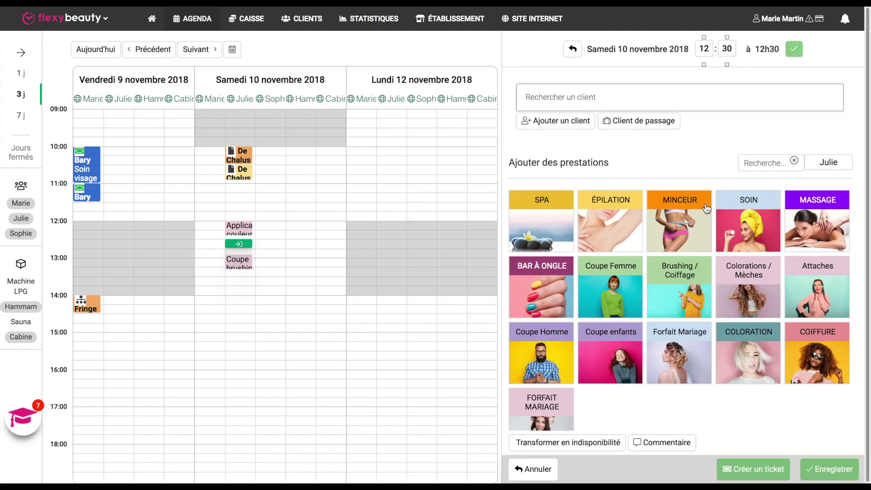
{"action": "left_click", "coordinate": [619, 284]}
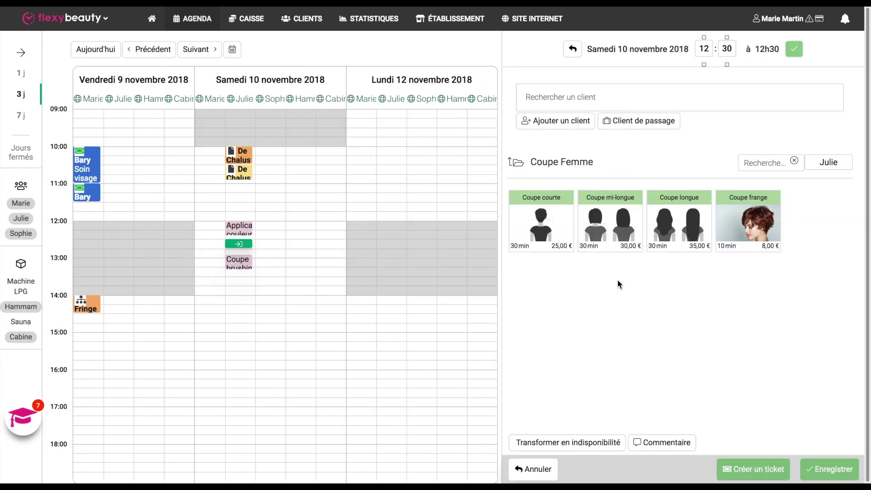
{"action": "left_click", "coordinate": [742, 229]}
{"action": "left_click", "coordinate": [647, 130]}
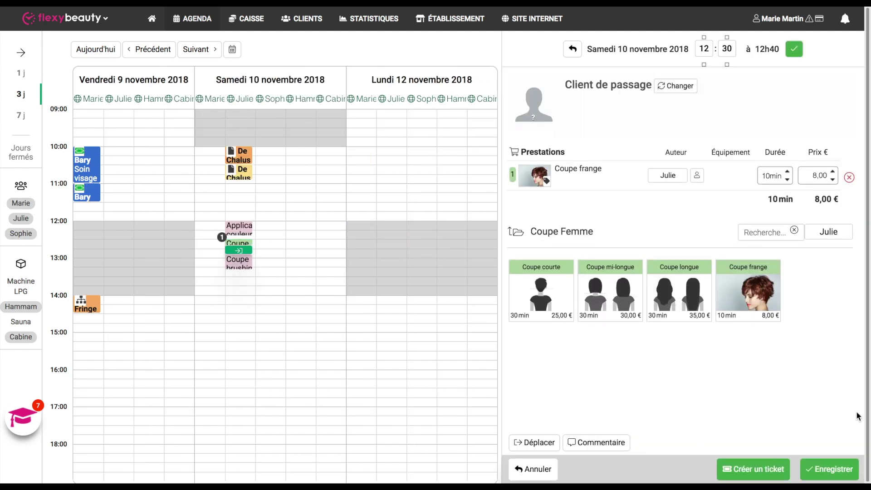
{"action": "left_click", "coordinate": [839, 472]}
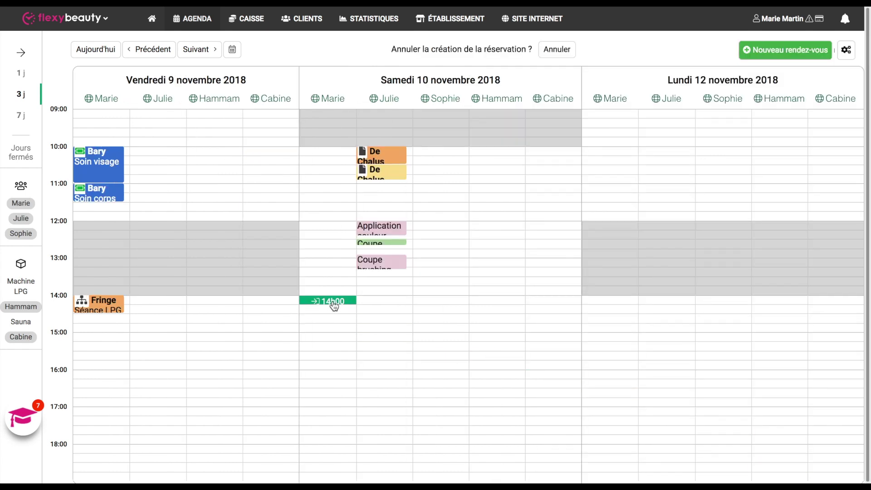
Book Hammam + Gommage for a walk-in client on Saturday 10 November at 14:00 with the first staff member
{"action": "left_click", "coordinate": [333, 303]}
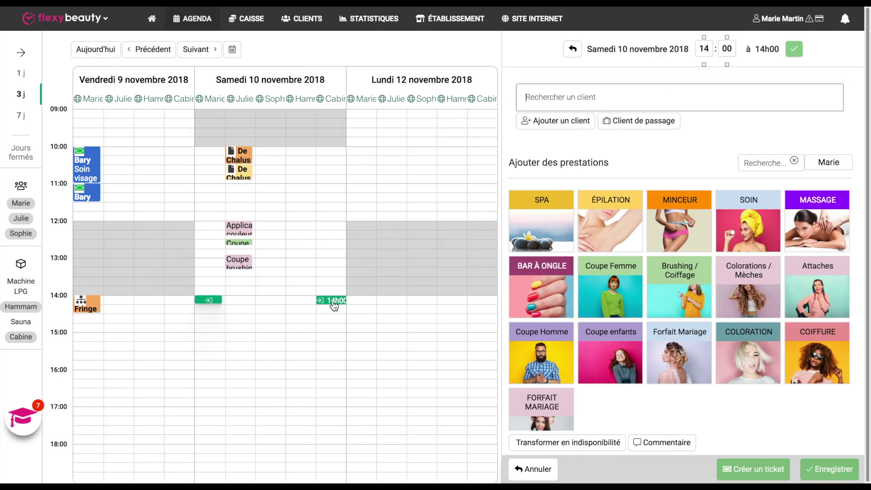
{"action": "left_click", "coordinate": [538, 217]}
{"action": "left_click", "coordinate": [627, 120]}
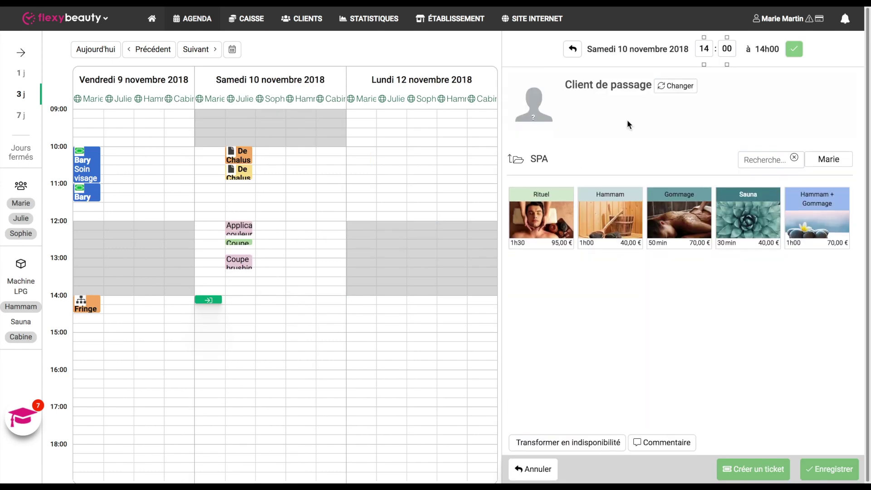
{"action": "left_click", "coordinate": [826, 235]}
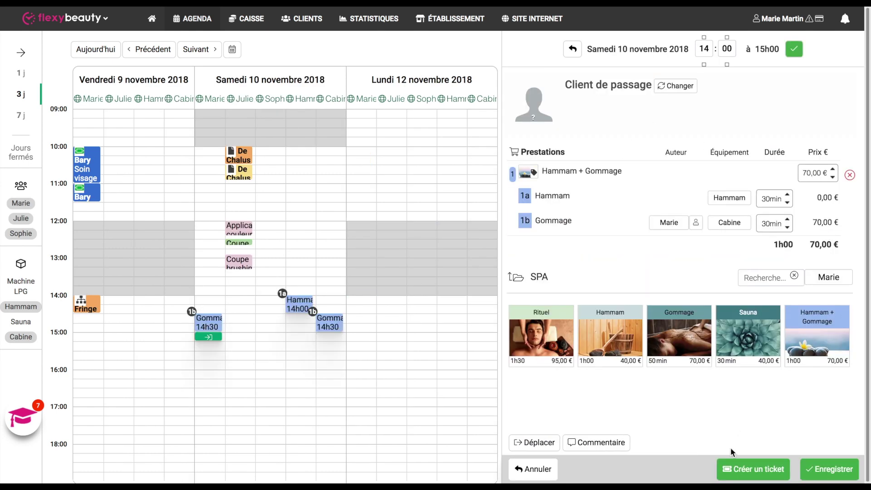
{"action": "left_click", "coordinate": [824, 471]}
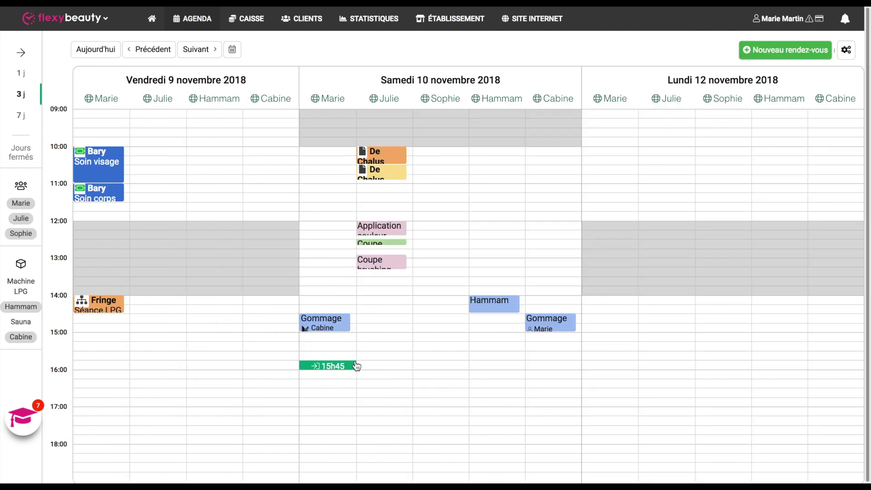
Examine the booking details of Saturday's Hammam and Gommage entries in the equipment and staff columns
{"action": "left_click_drag", "start_coordinate": [356, 366], "coordinate": [490, 312]}
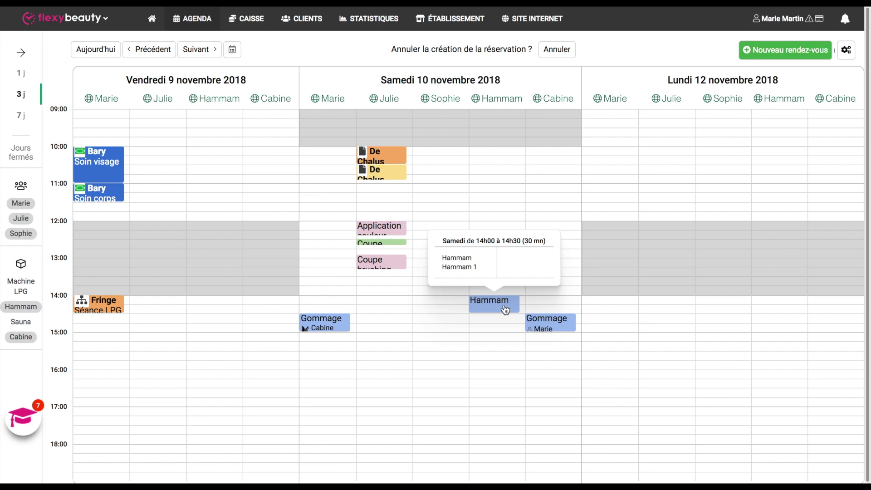
{"action": "mouse_move", "coordinate": [327, 327]}
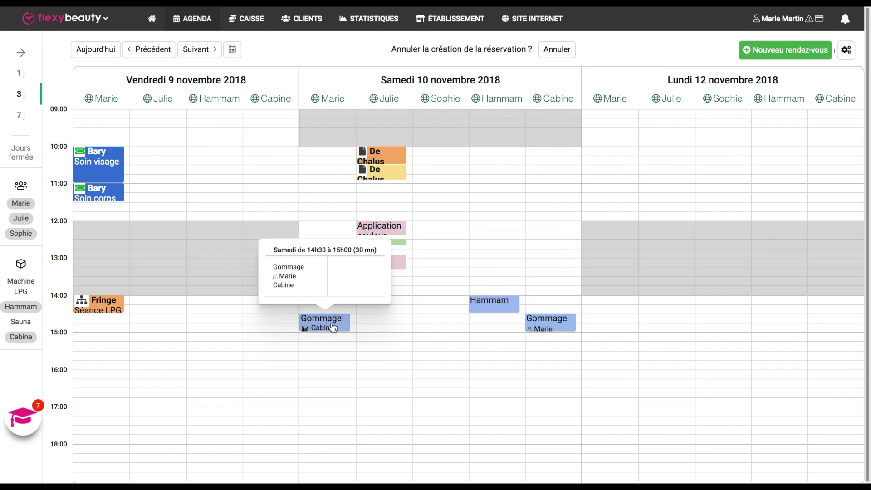
{"action": "mouse_move", "coordinate": [565, 328]}
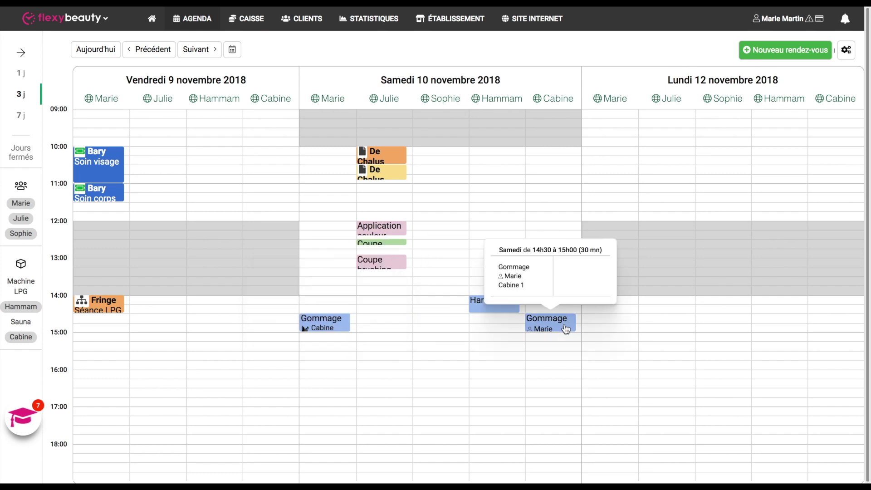